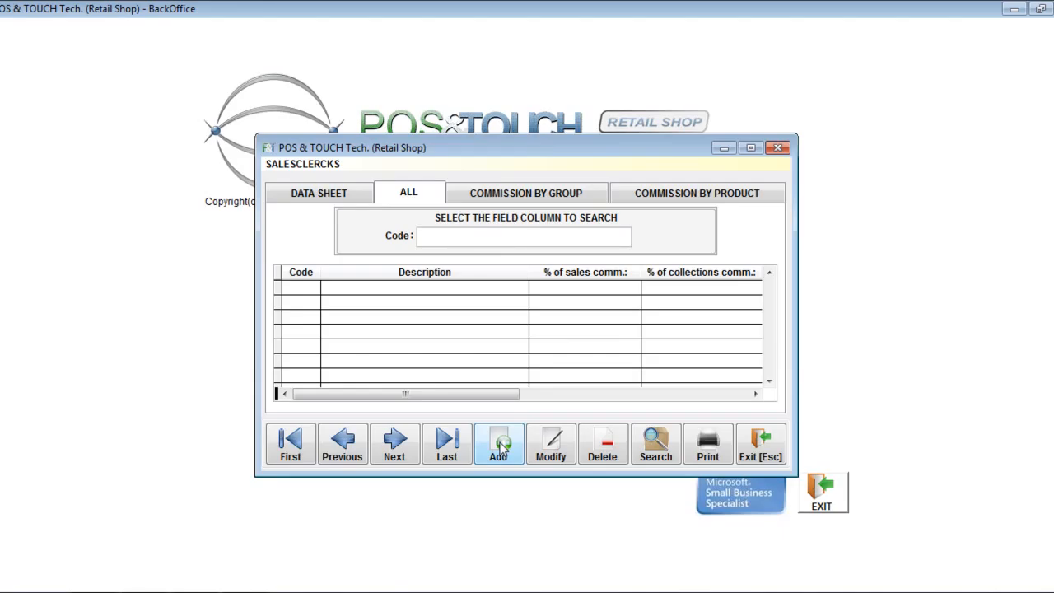
# Step: Add a new salesclerk record with the description "Salesclerk 1"
pyautogui.click(501, 444)
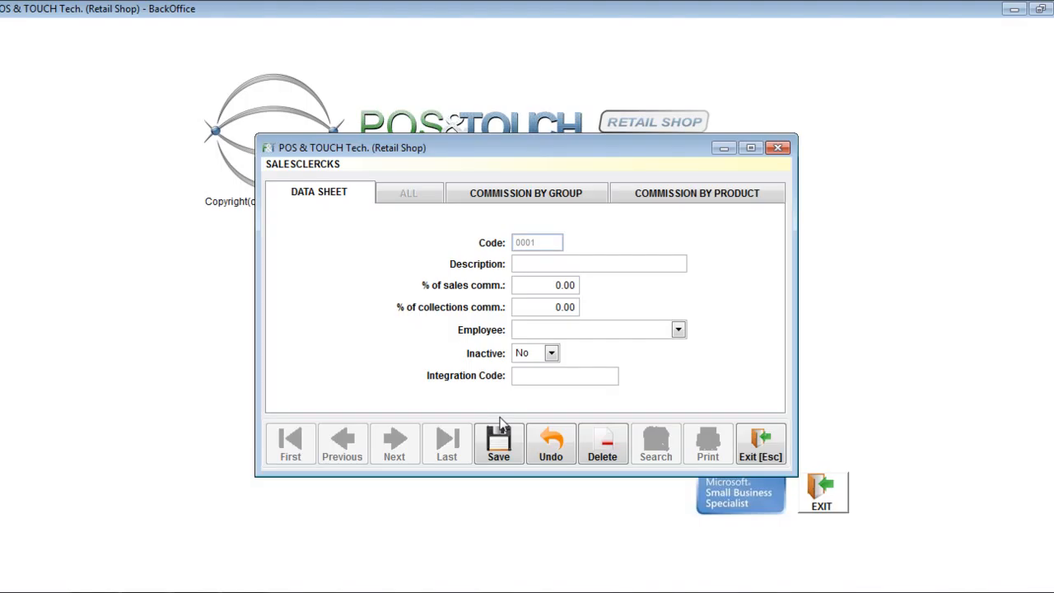
pyautogui.write('Salesclerk 1')
pyautogui.click(542, 284)
pyautogui.click(542, 262)
pyautogui.moveTo(572, 262); pyautogui.dragTo(515, 263)
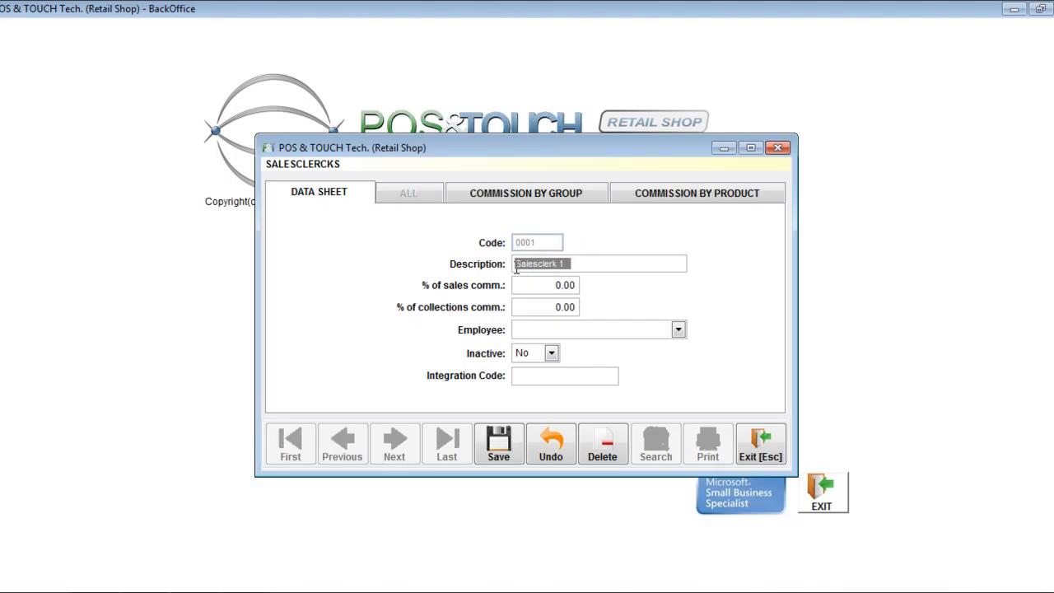
# Step: Set the salesclerk's sales commission to 2.5% and collections commission to 1%
pyautogui.click(542, 284)
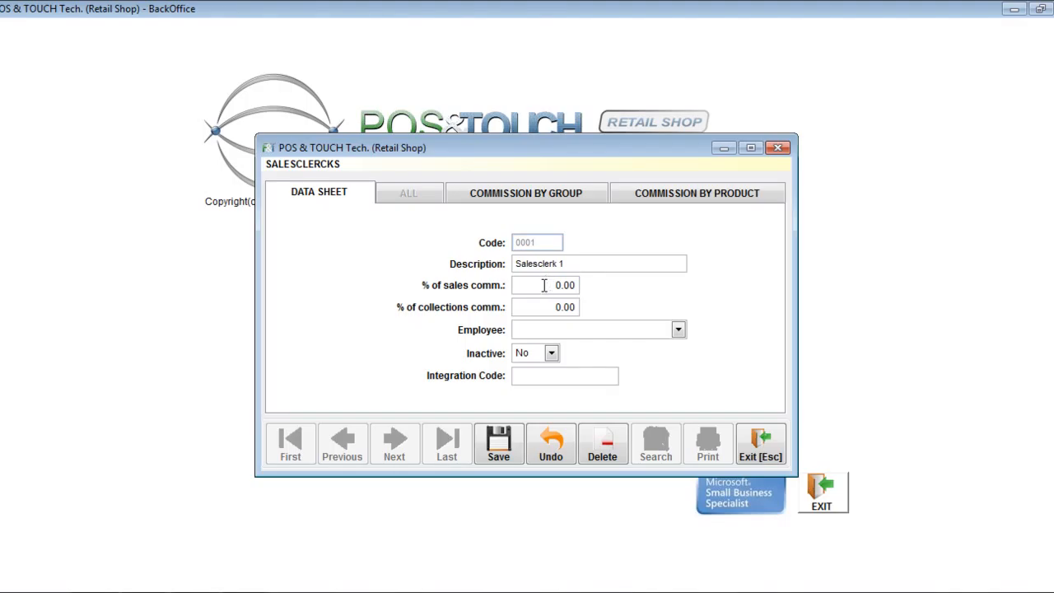
pyautogui.write('2.5')
pyautogui.click(550, 307)
pyautogui.write('1')
# Step: Link the salesclerk to the third listed employee, keep Inactive at No, and save the record
pyautogui.click(531, 333)
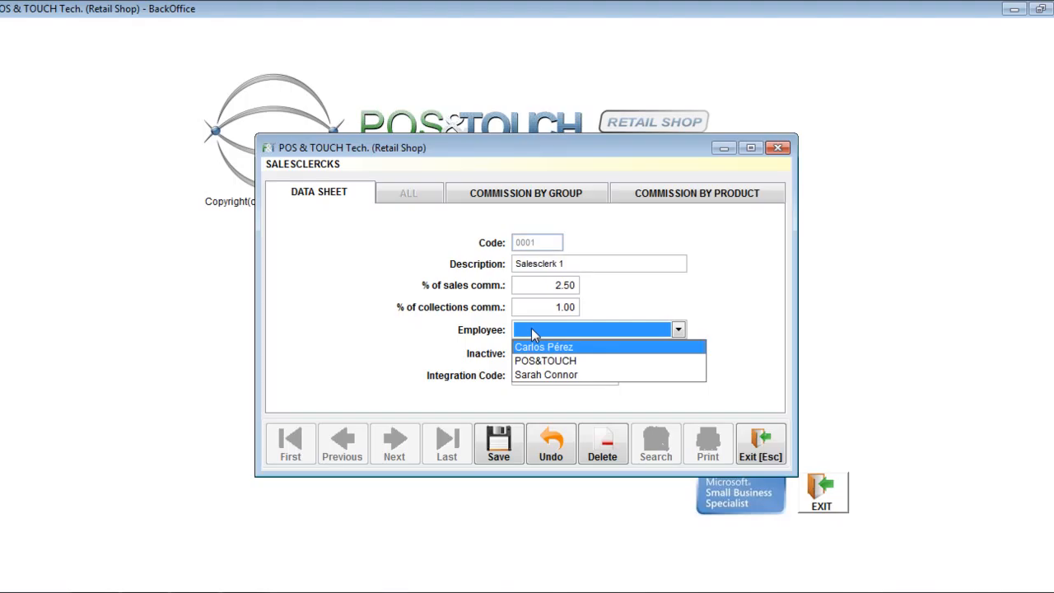
pyautogui.click(574, 377)
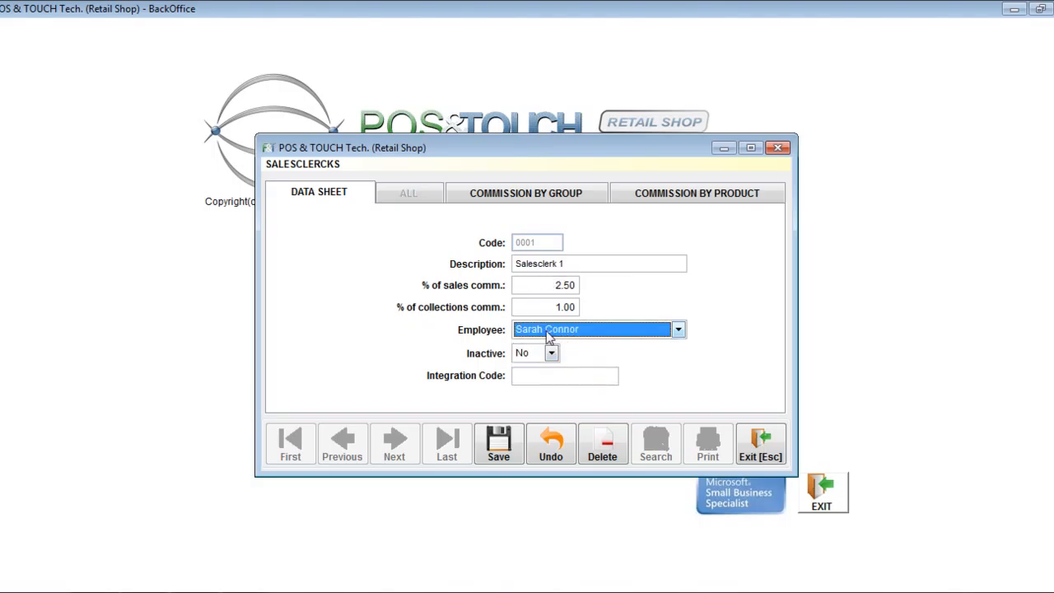
pyautogui.click(576, 263)
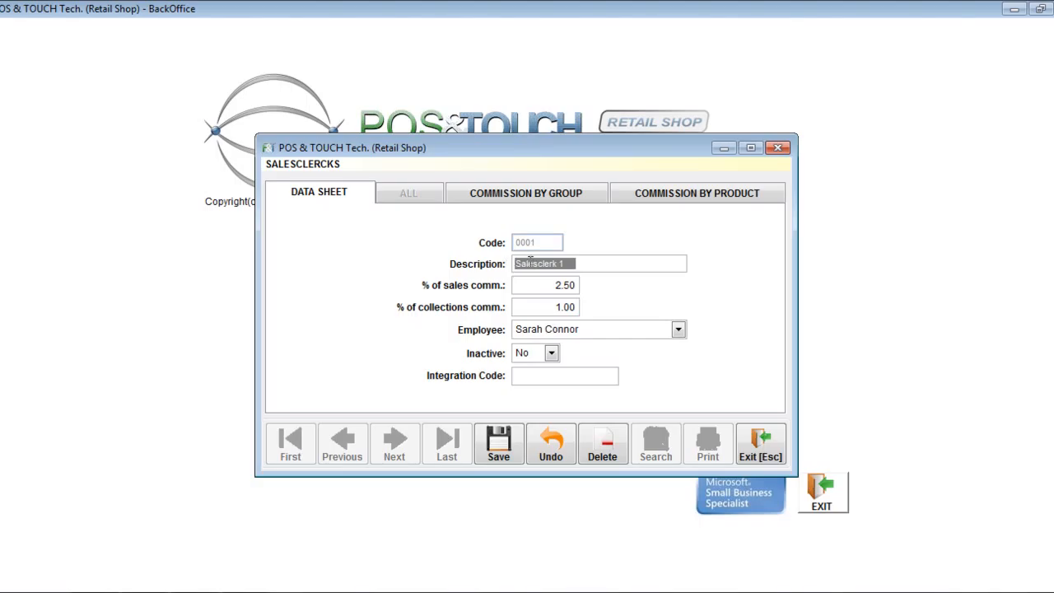
pyautogui.click(552, 353)
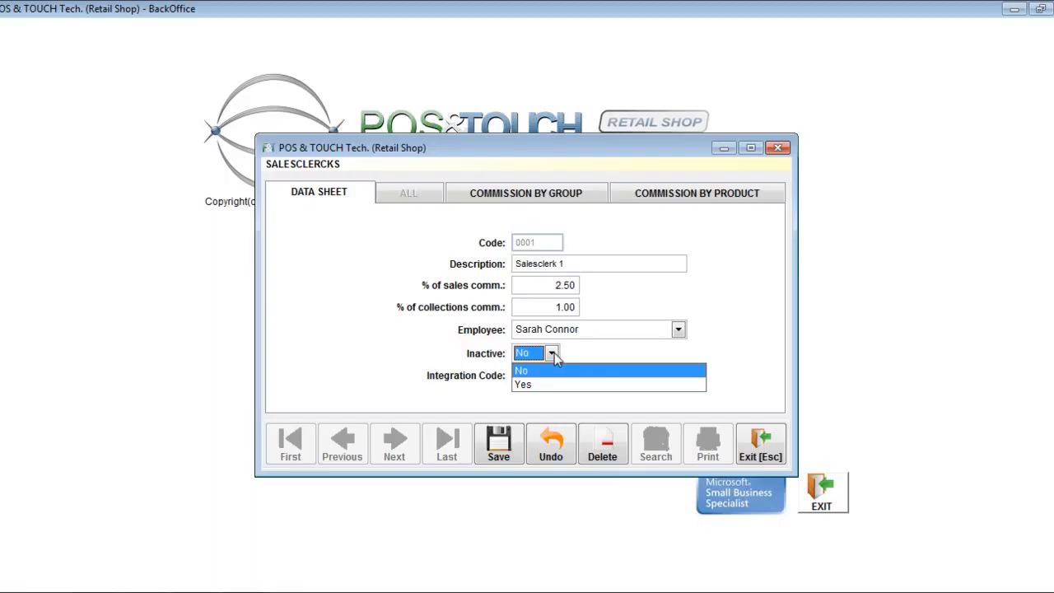
pyautogui.click(554, 352)
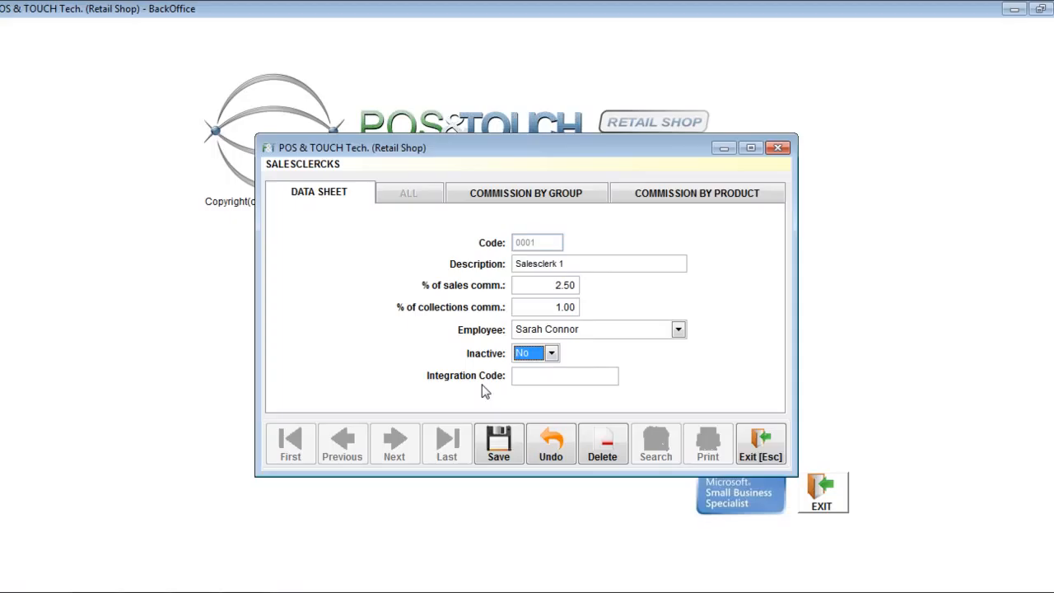
pyautogui.click(499, 443)
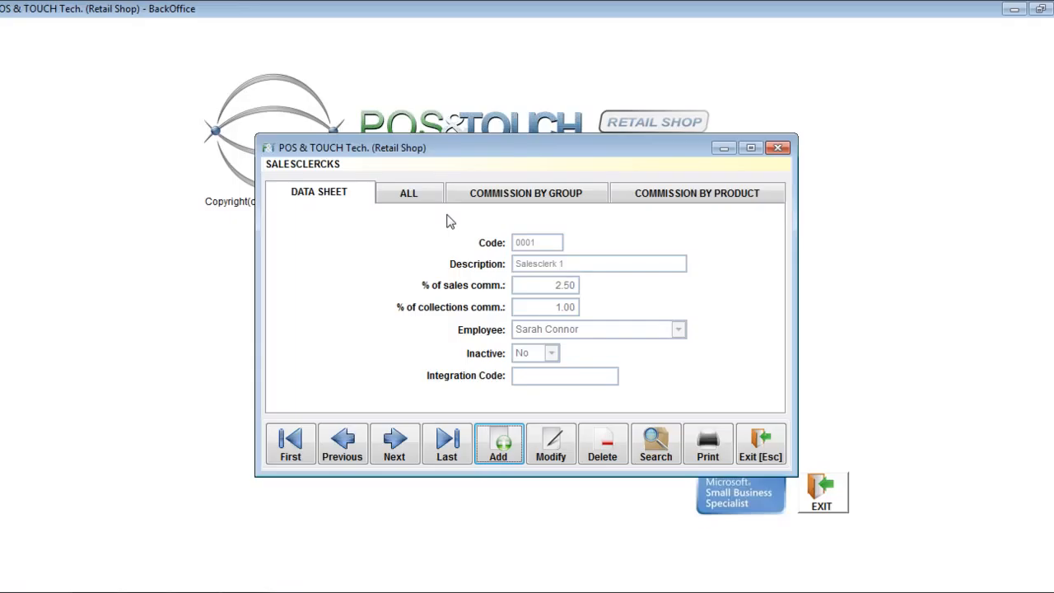
pyautogui.click(397, 219)
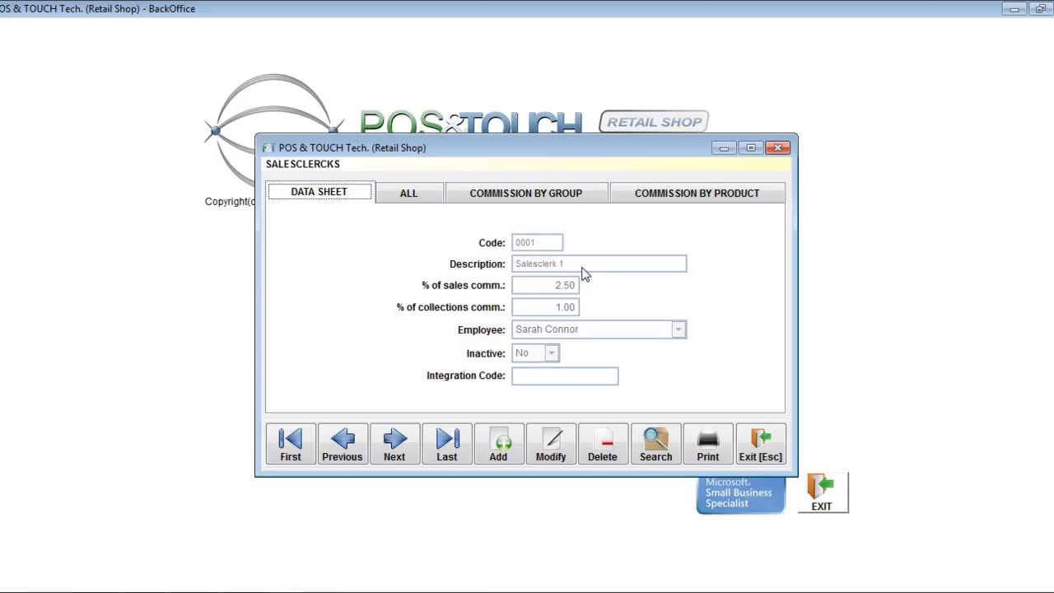
# Step: Add and save a commission by group for Hygiene with 2% on sales and 1% on collections
pyautogui.click(517, 194)
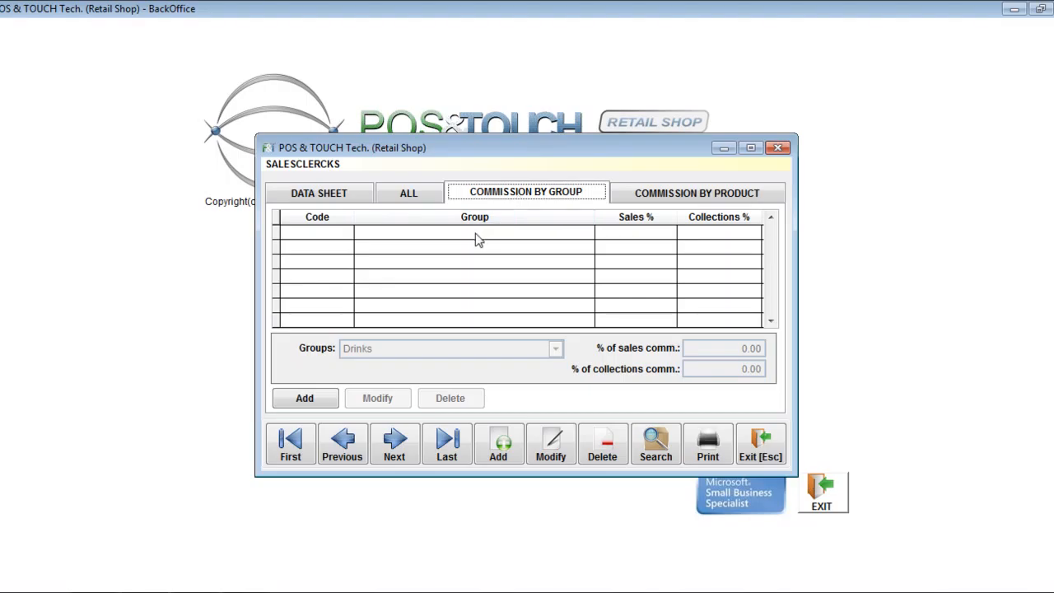
pyautogui.click(305, 404)
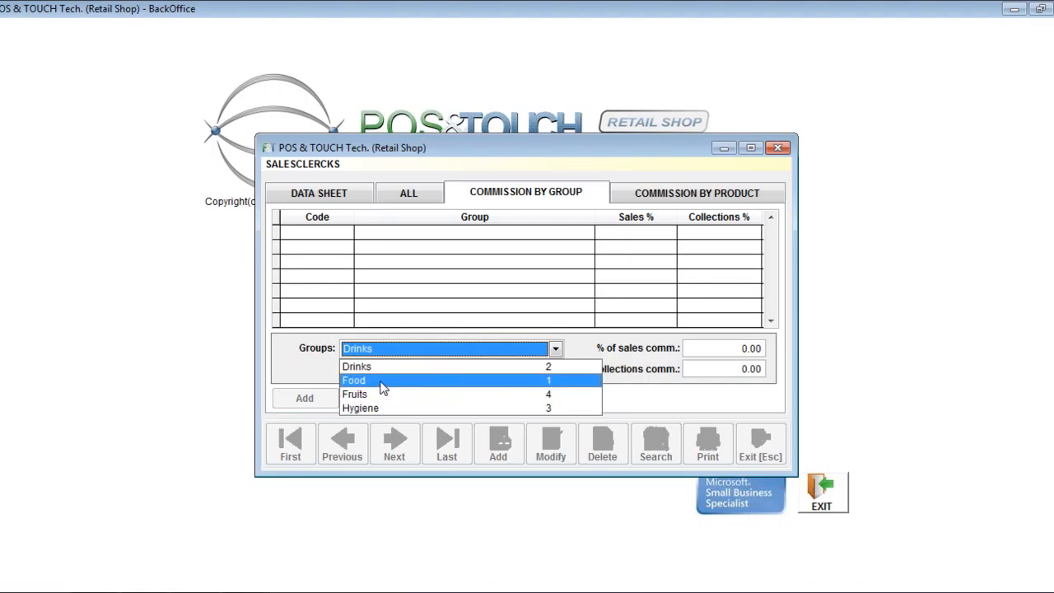
pyautogui.click(381, 387)
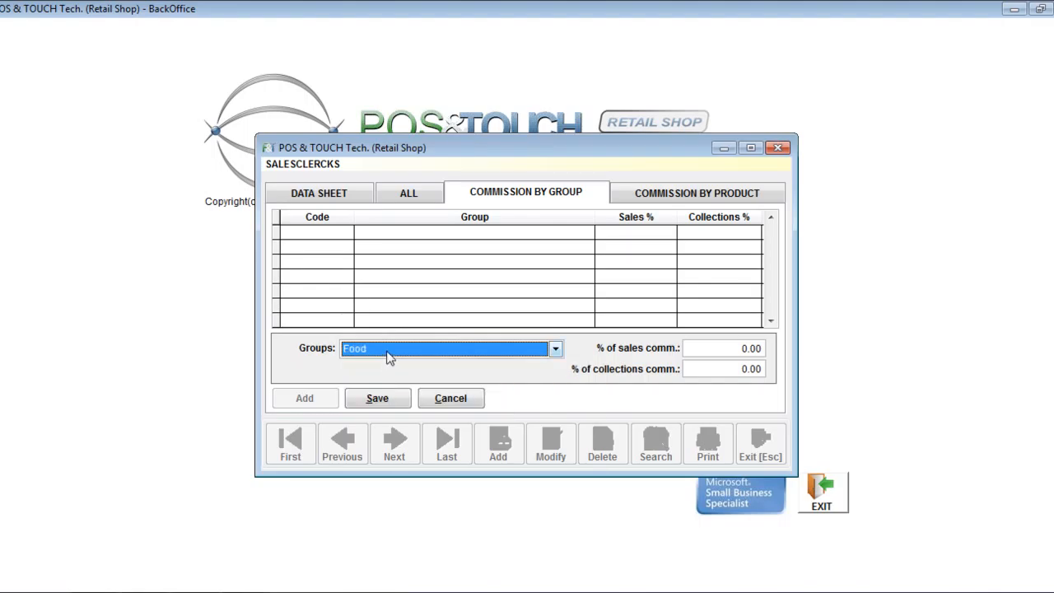
pyautogui.click(386, 350)
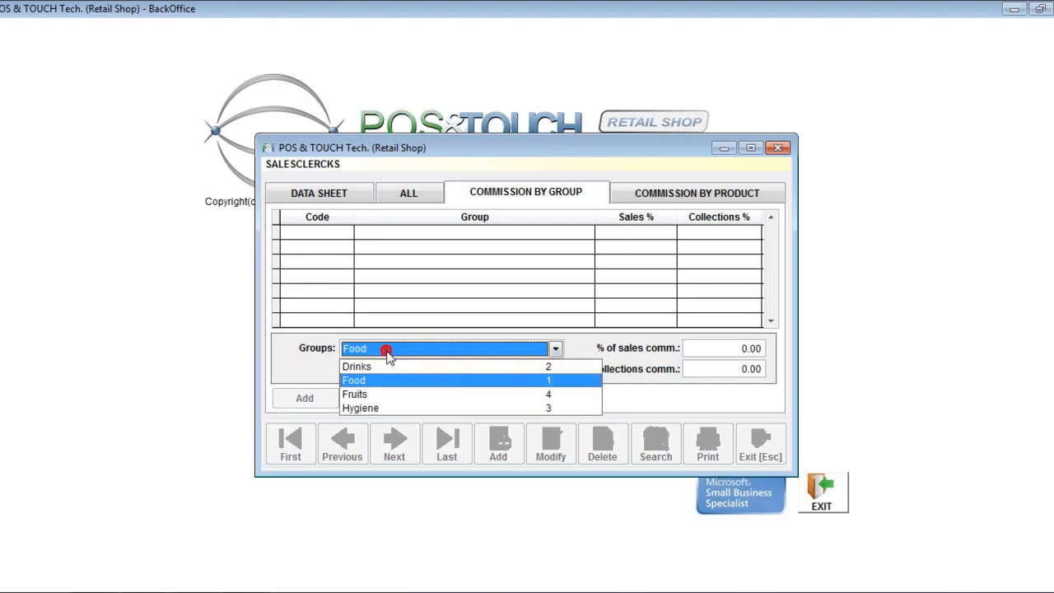
pyautogui.click(388, 408)
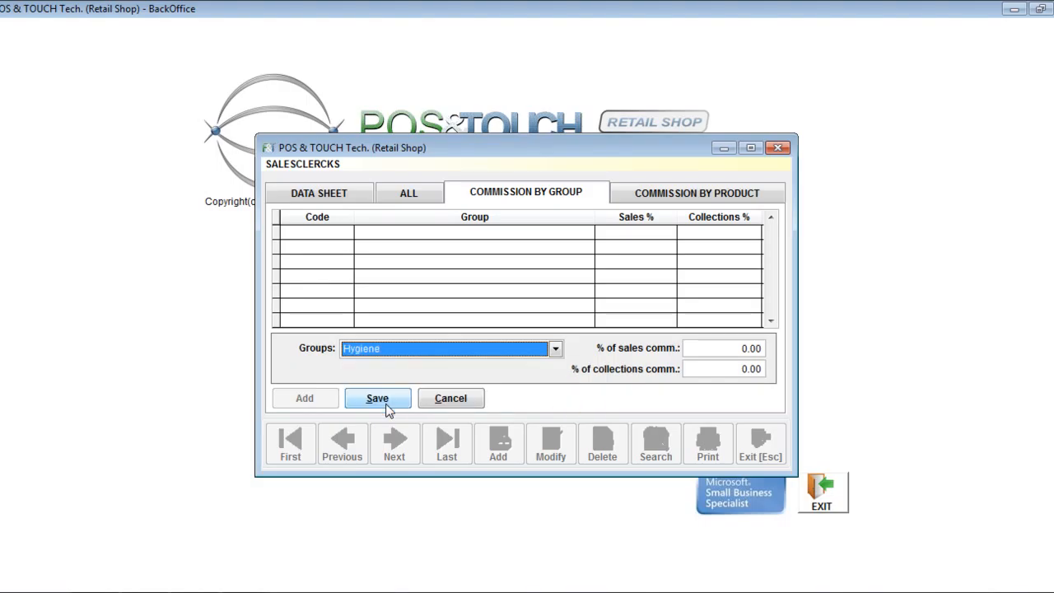
pyautogui.click(732, 348)
pyautogui.write('2')
pyautogui.click(736, 370)
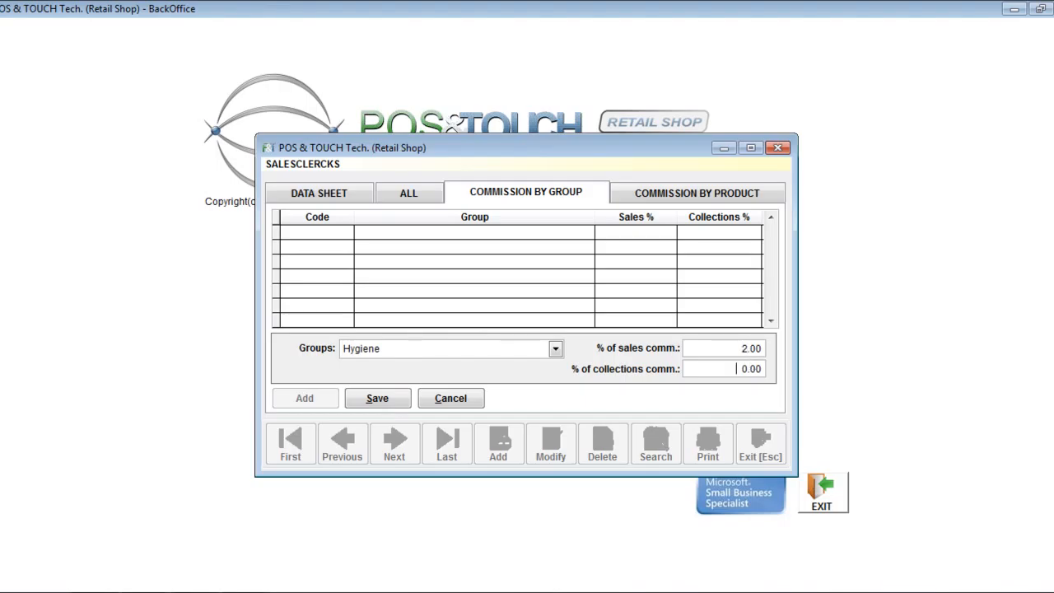
pyautogui.write('1')
pyautogui.click(392, 399)
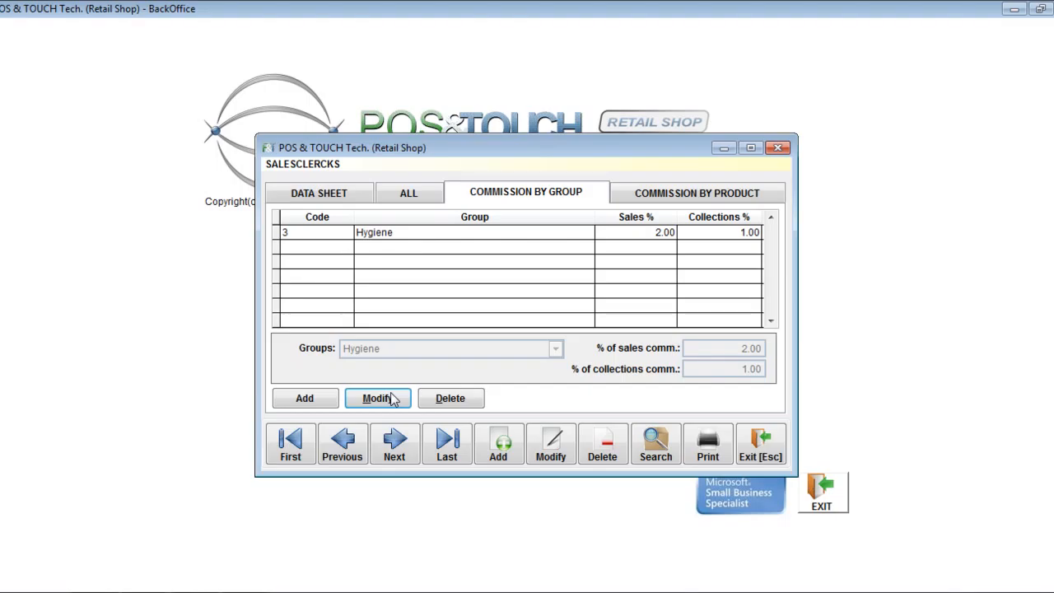
pyautogui.click(660, 232)
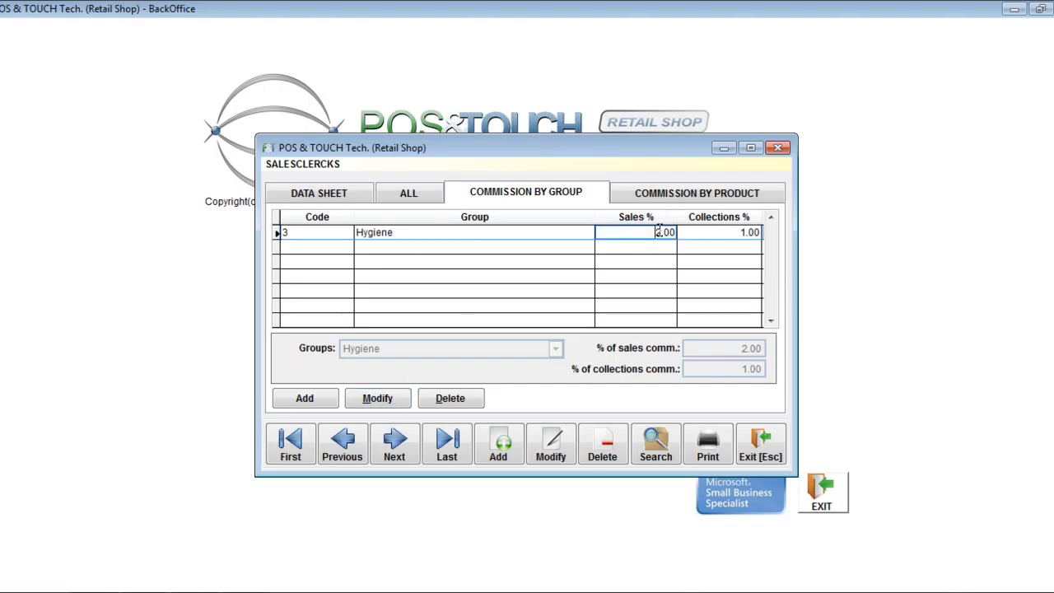
pyautogui.doubleClick(664, 232)
# Step: Start a new commission by product entry and examine its sales and collections percentage fields
pyautogui.click(667, 195)
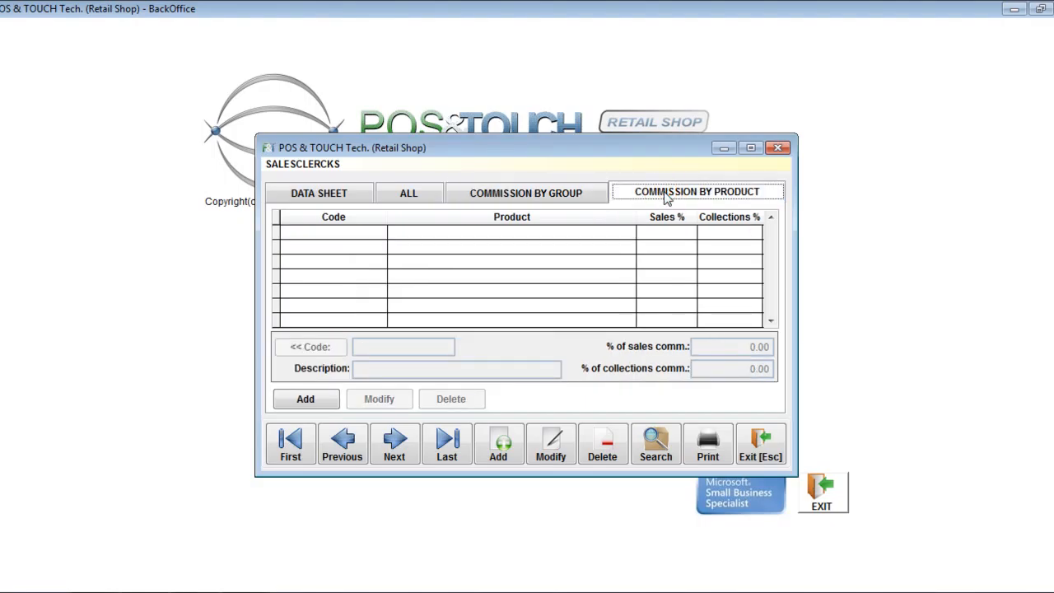
pyautogui.click(318, 402)
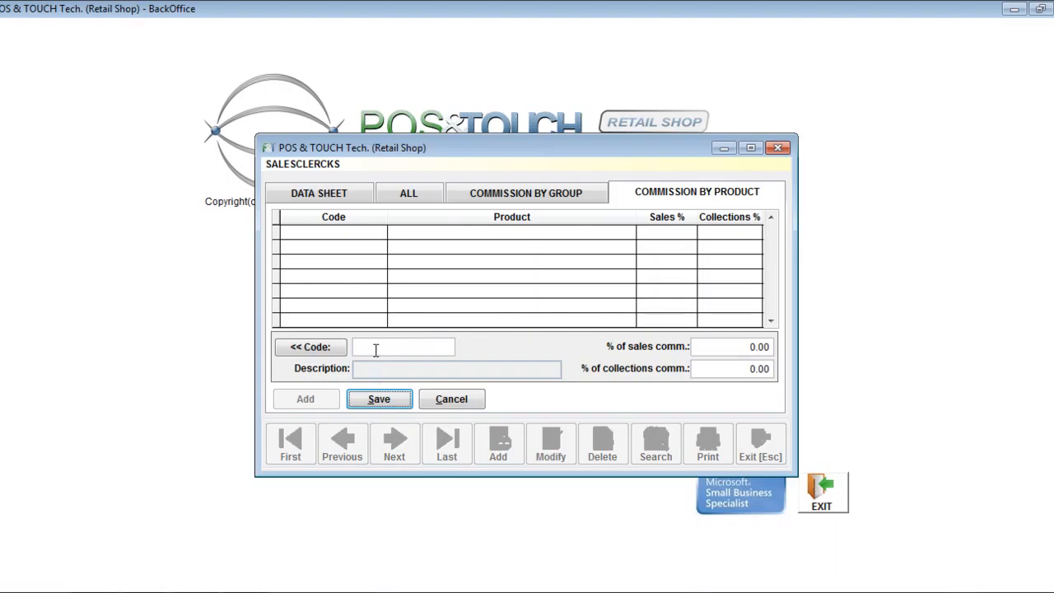
pyautogui.doubleClick(734, 350)
pyautogui.click(728, 371)
pyautogui.doubleClick(727, 371)
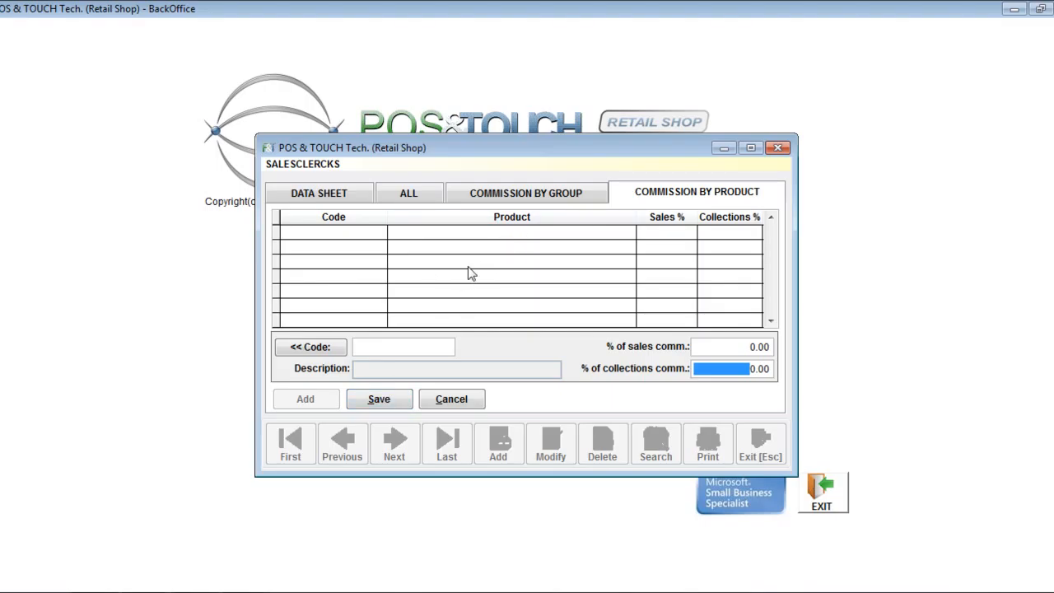
pyautogui.click(738, 350)
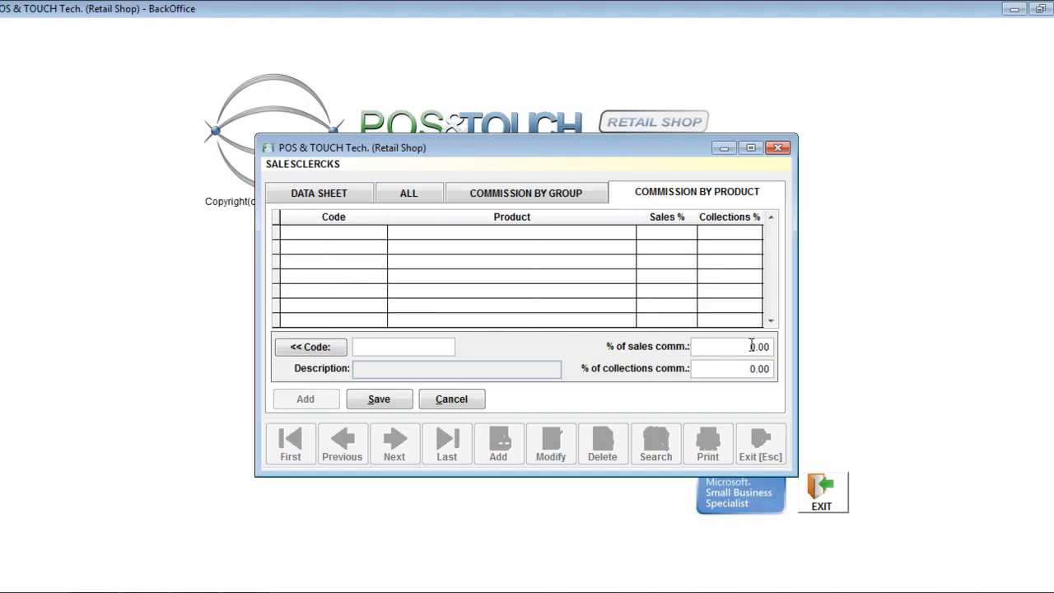
pyautogui.moveTo(725, 346); pyautogui.dragTo(768, 347)
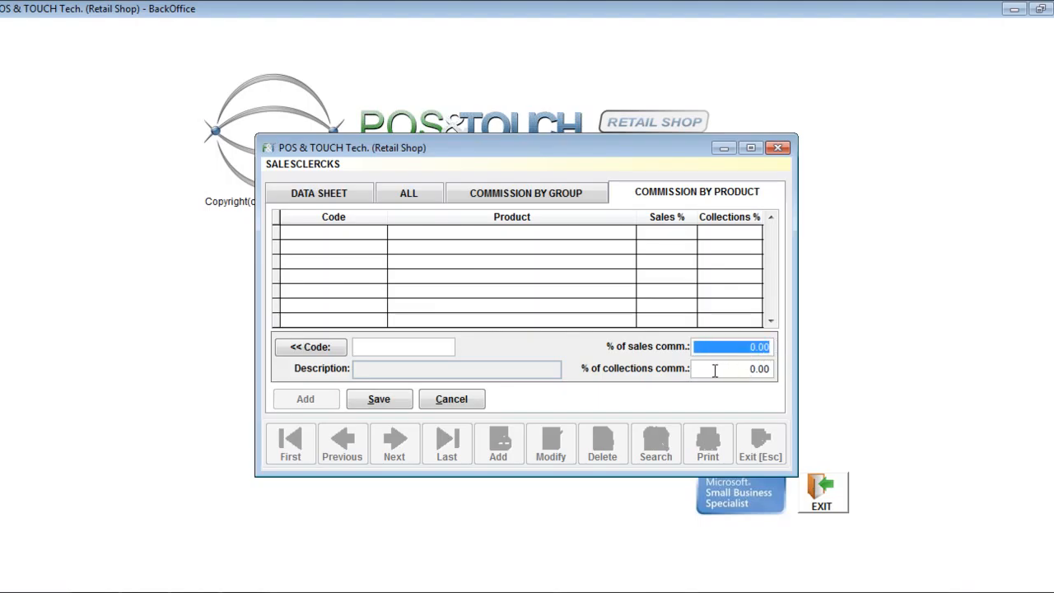
pyautogui.moveTo(717, 371); pyautogui.dragTo(767, 370)
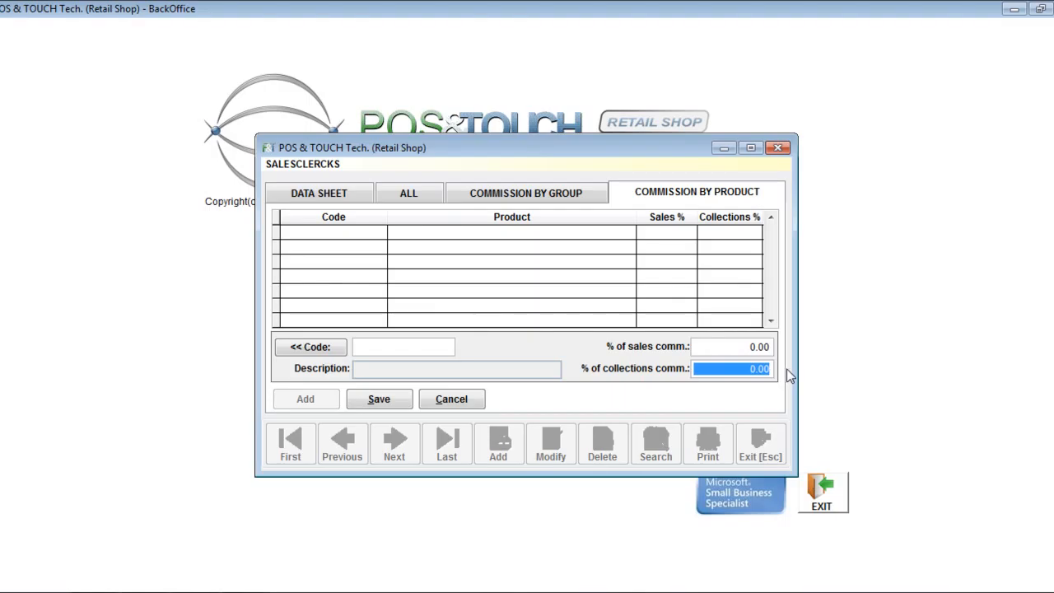
# Step: Review the Salesclerk 1 record in the list of all salesclerks and in its data sheet
pyautogui.click(519, 192)
pyautogui.click(412, 195)
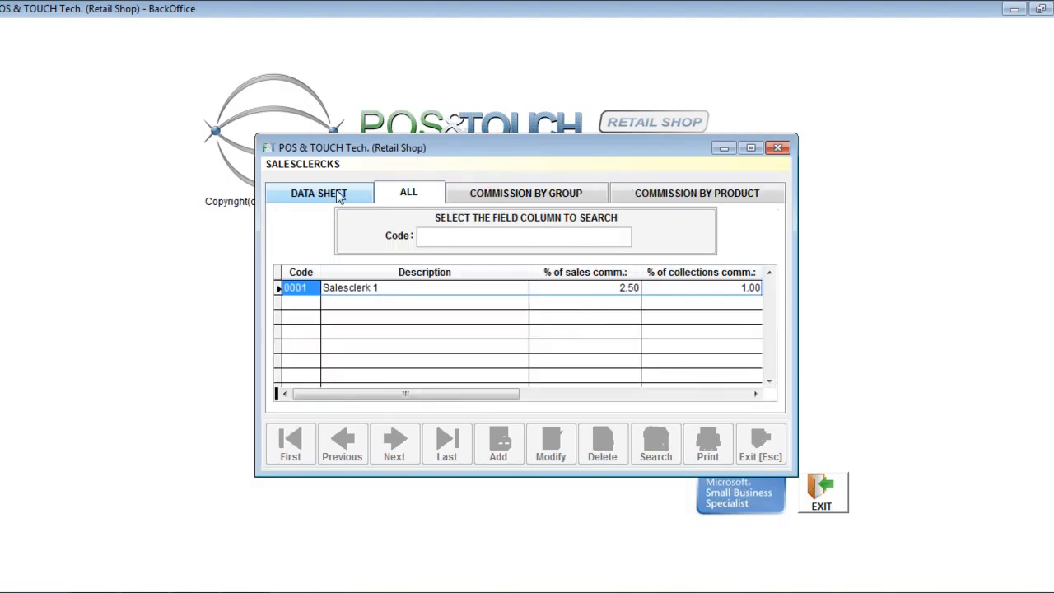
pyautogui.click(335, 198)
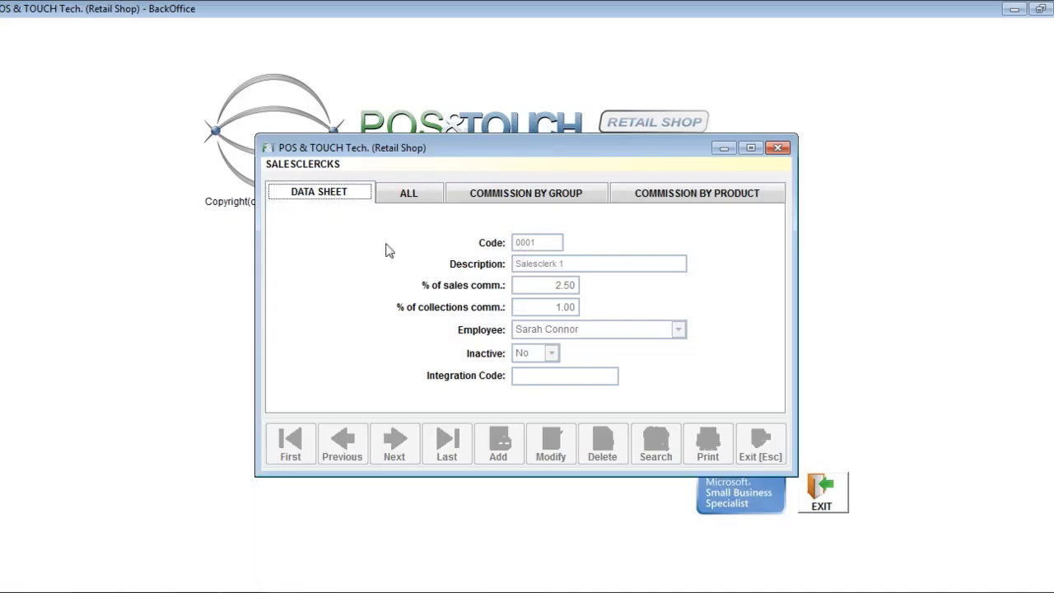
pyautogui.click(582, 223)
pyautogui.click(403, 195)
pyautogui.click(370, 287)
pyautogui.click(335, 193)
# Step: Compare the salesclerk's commissions by group and by product, and return to the general data sheet
pyautogui.click(538, 197)
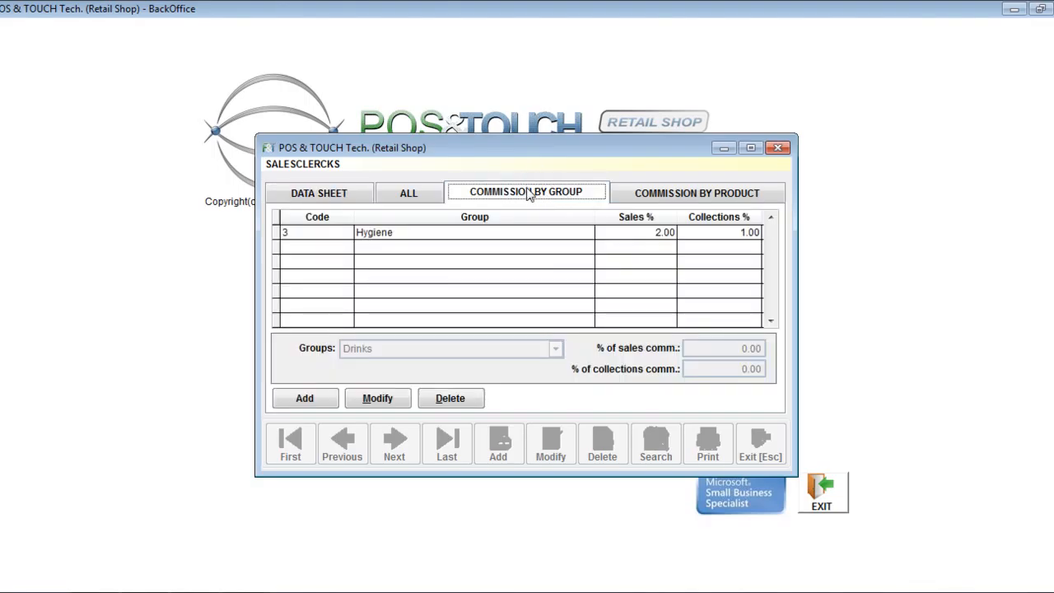
pyautogui.click(689, 194)
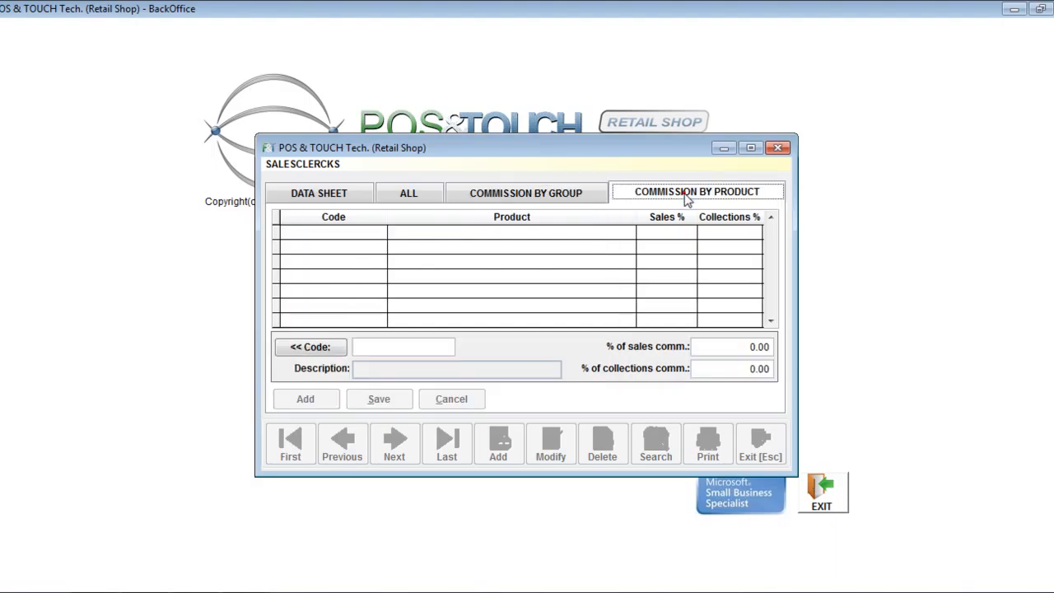
pyautogui.click(513, 196)
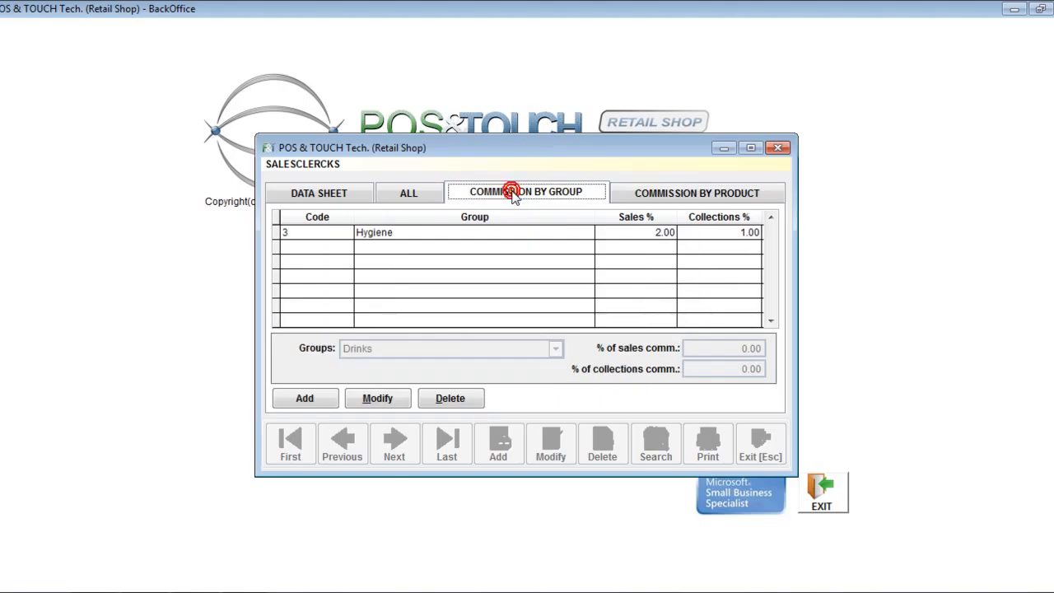
pyautogui.click(670, 195)
pyautogui.click(669, 192)
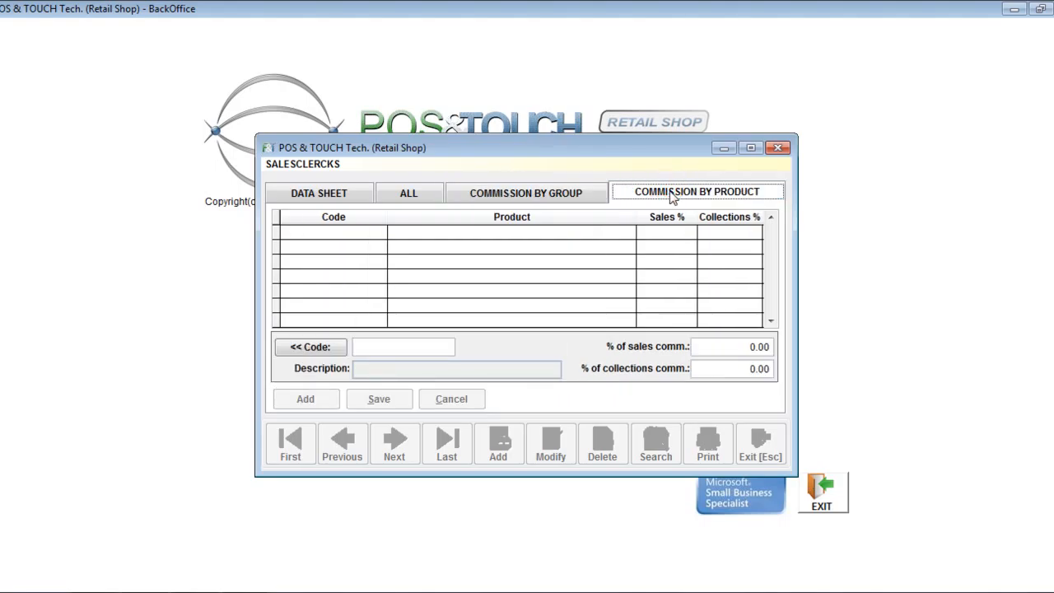
pyautogui.click(531, 194)
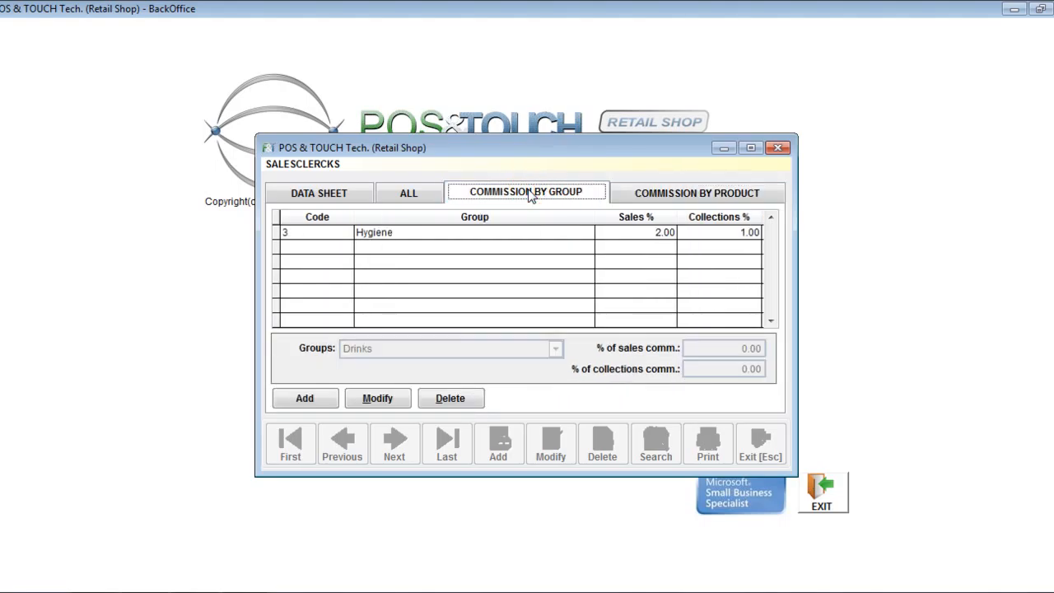
pyautogui.click(334, 193)
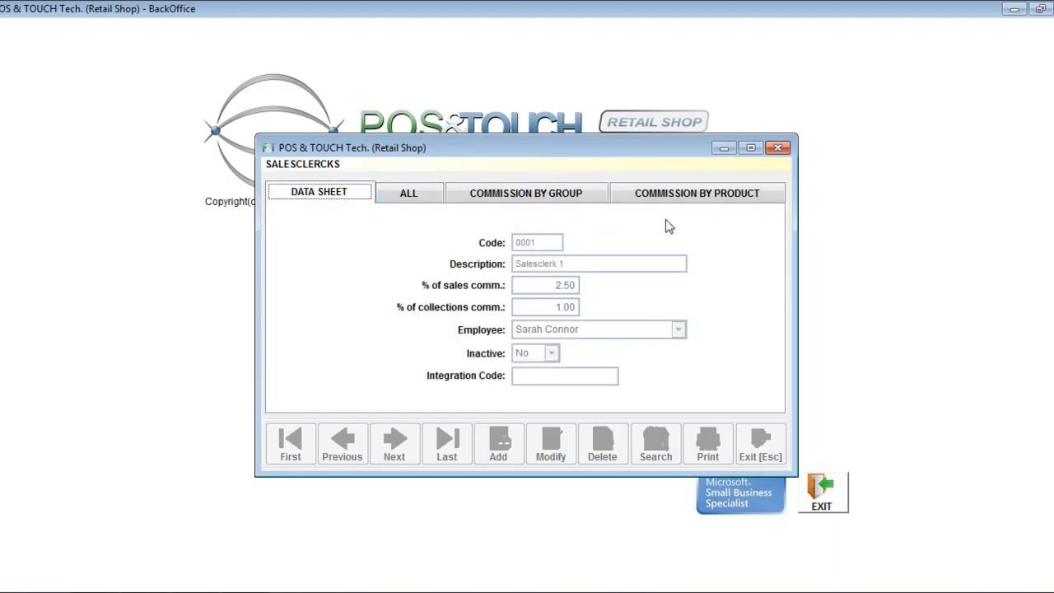